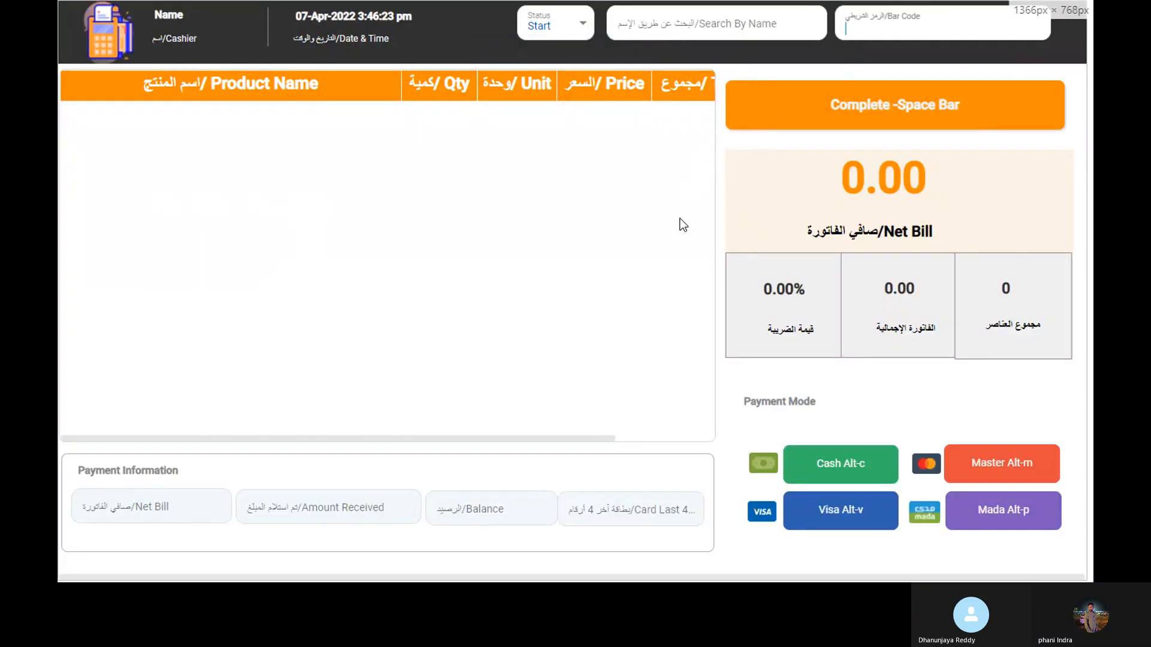
key("alt+Tab")
key("alt+Tab")
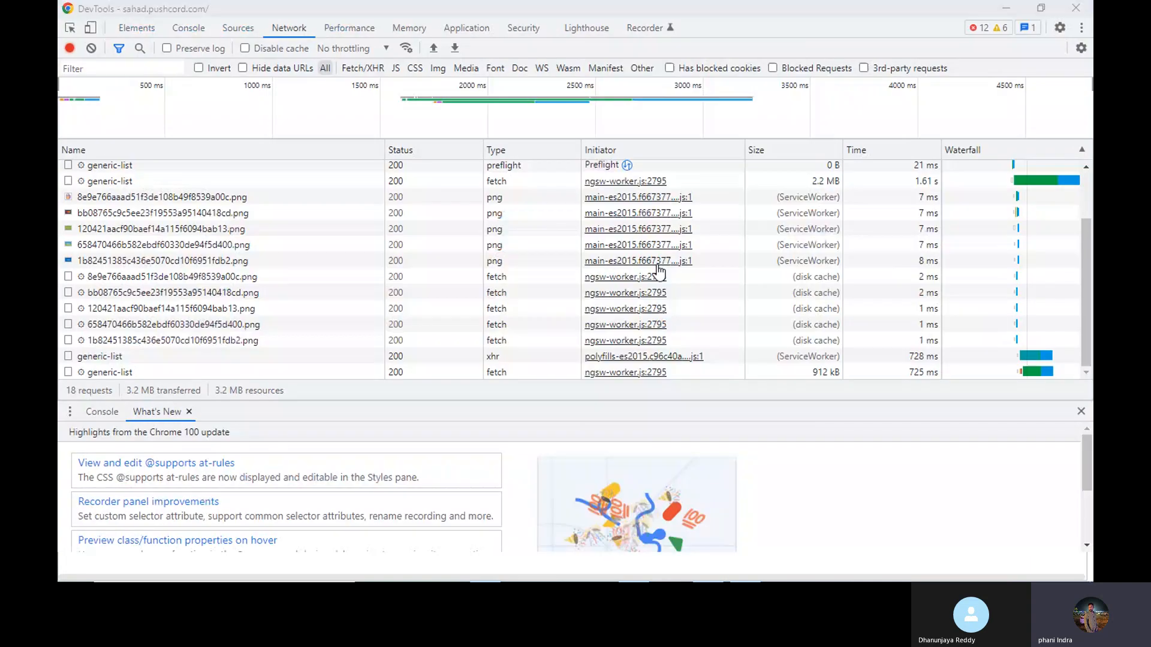
key("alt+Tab")
key("alt+Tab")
key("alt+Tab")
key("alt+Tab")
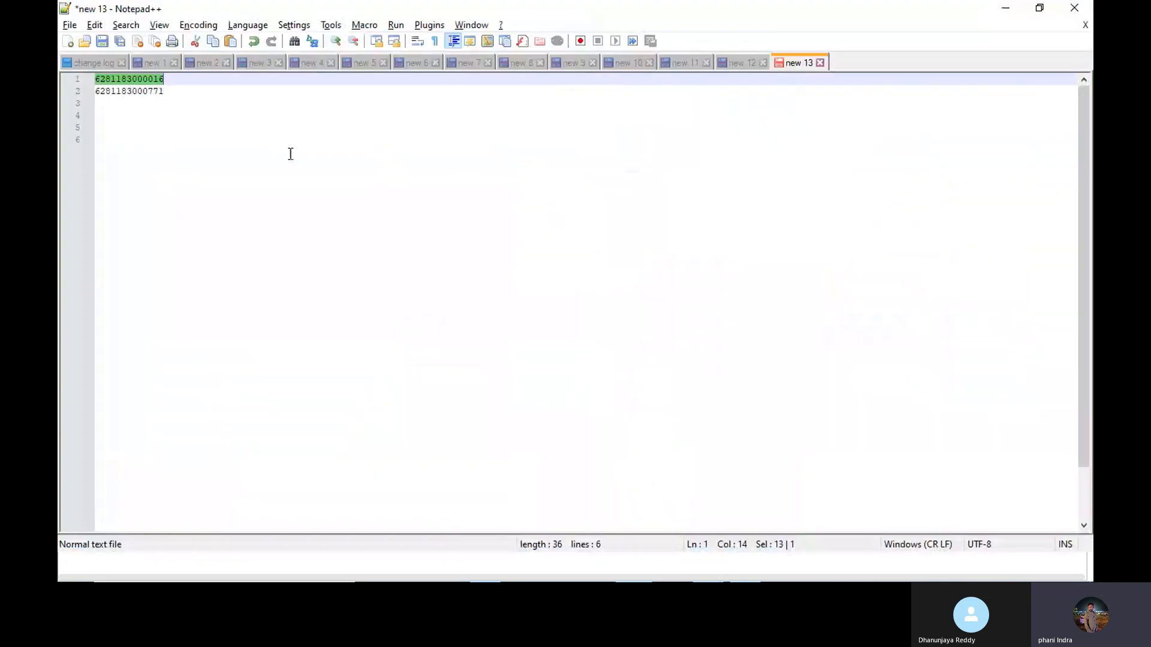
key("alt+Tab")
key("alt+Tab")
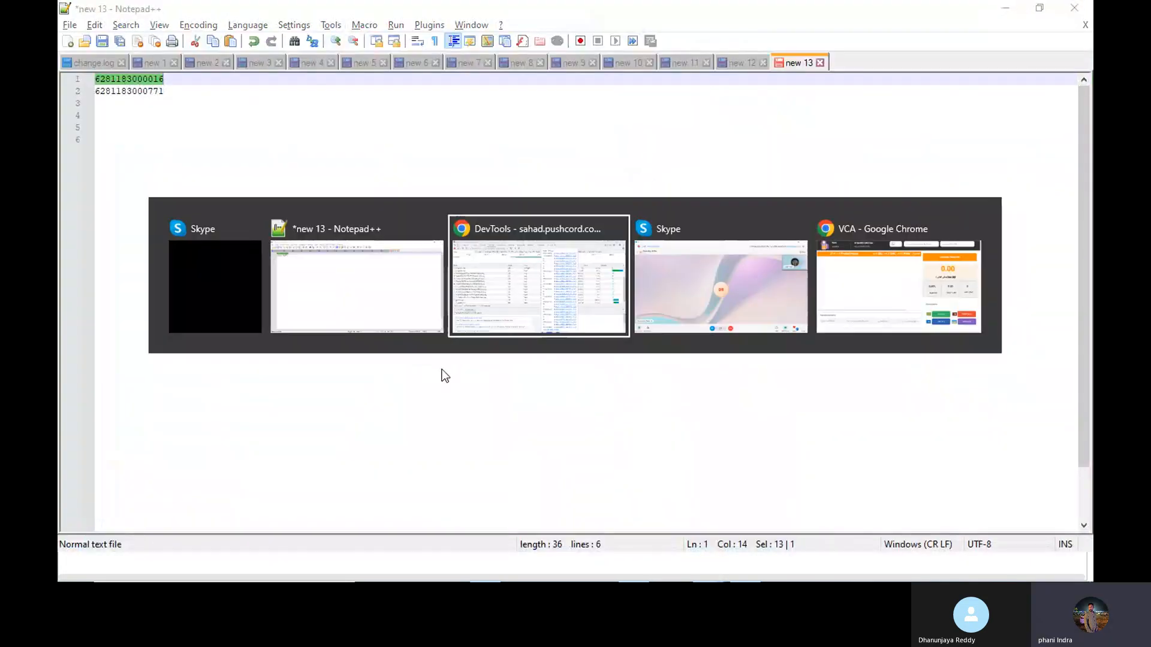
key("alt+Tab")
key("alt+Tab")
key("alt+Tab")
key("alt+Tab")
left_click(899, 23)
key("ctrl+v")
key("Return")
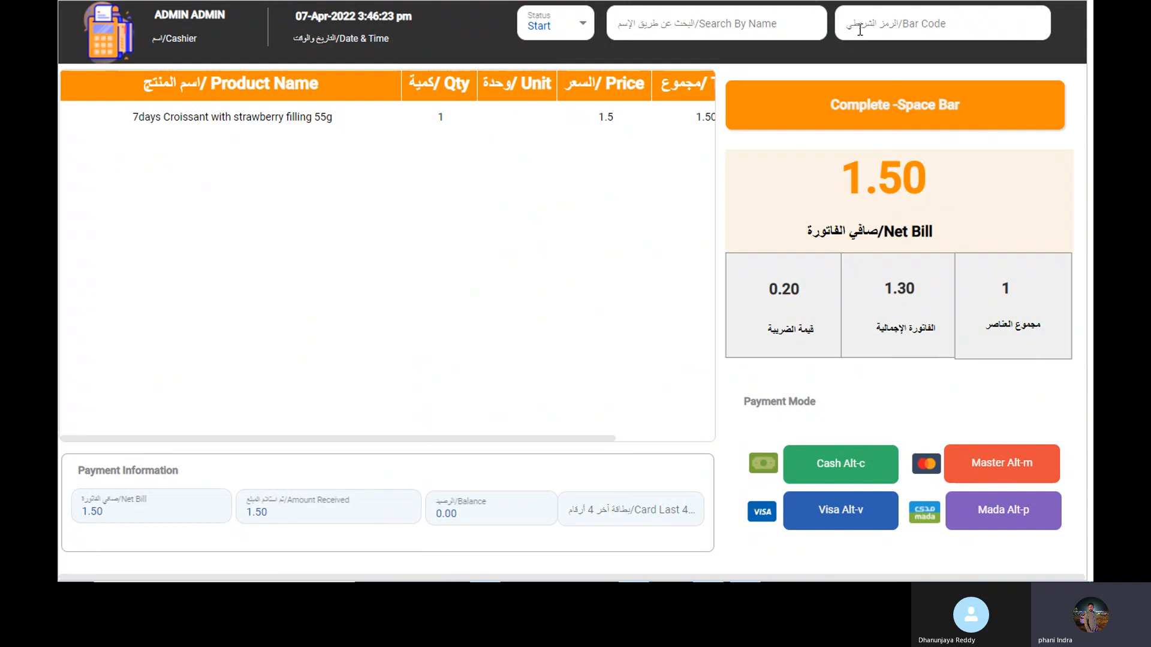
left_click(859, 29)
key("ctrl+v")
key("ctrl+v")
key("ctrl+v")
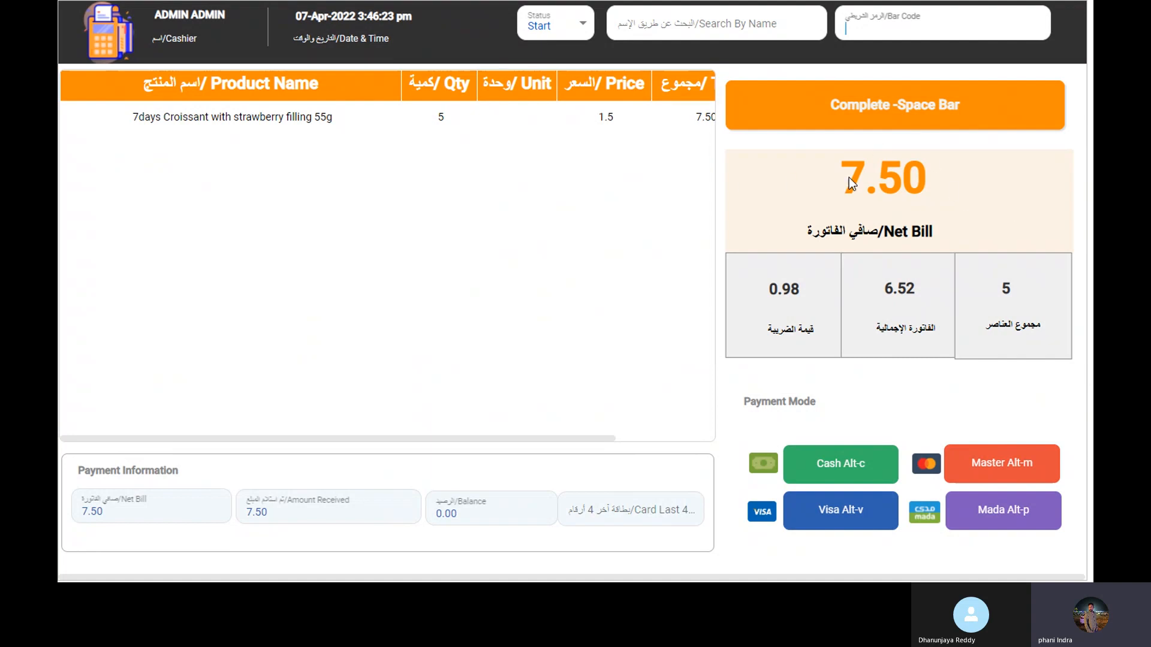
key("alt+Tab")
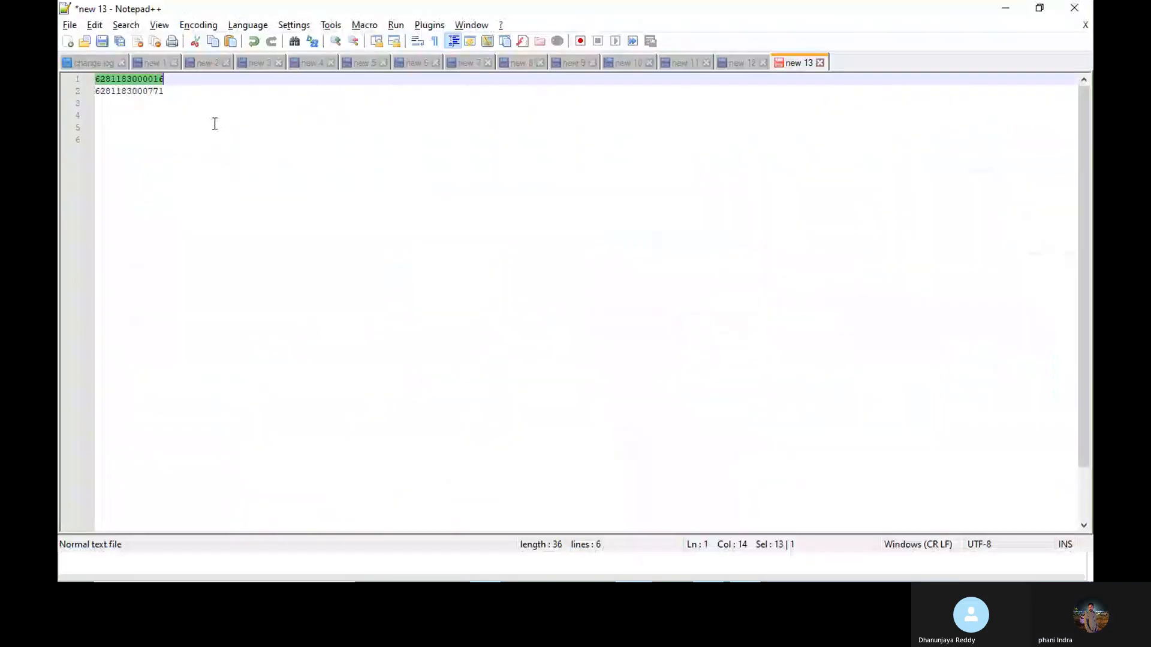
left_click(138, 90)
double_click(138, 91)
key("alt+Tab")
key("Tab")
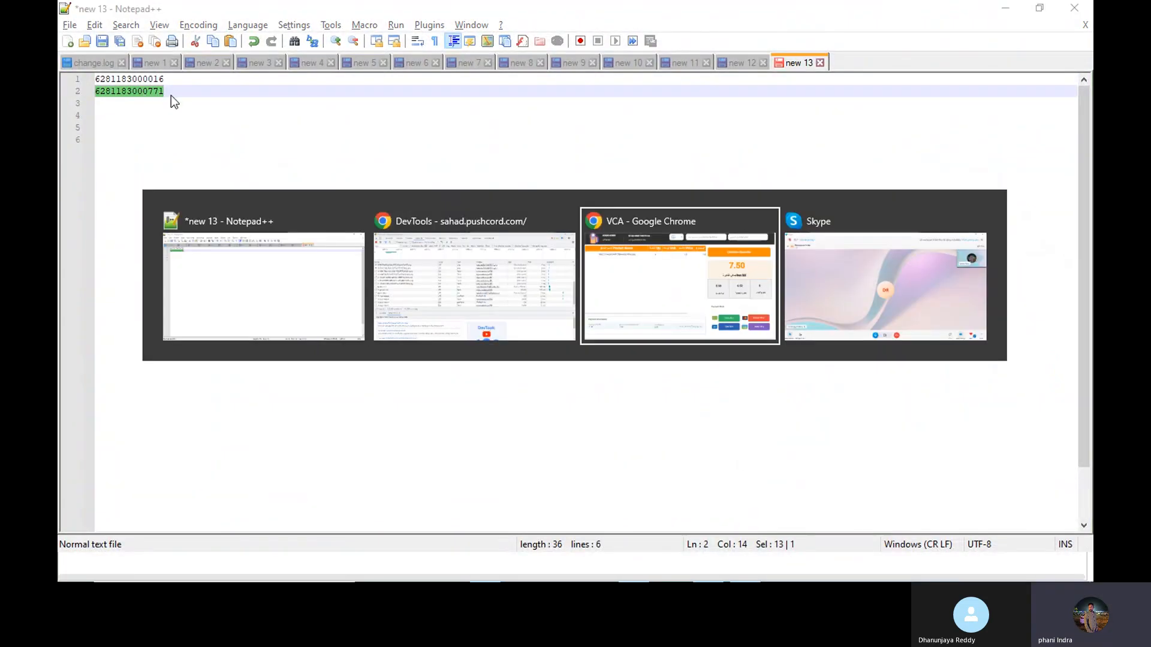
left_click(864, 27)
key("ctrl+v")
key("Return")
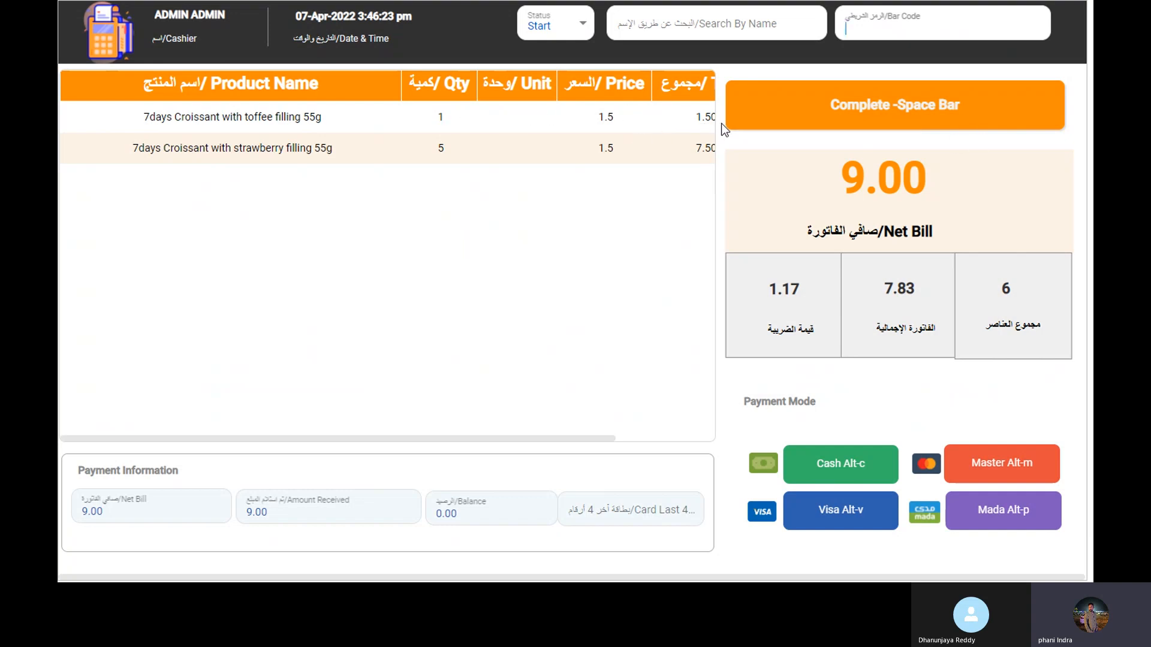
Choose cash payment, set the amount received to 10, and complete the sale without printing the receipt.
mouse_move(569, 440)
left_mouse_down()
mouse_move(623, 440)
mouse_move(562, 443)
left_mouse_up()
left_click(849, 472)
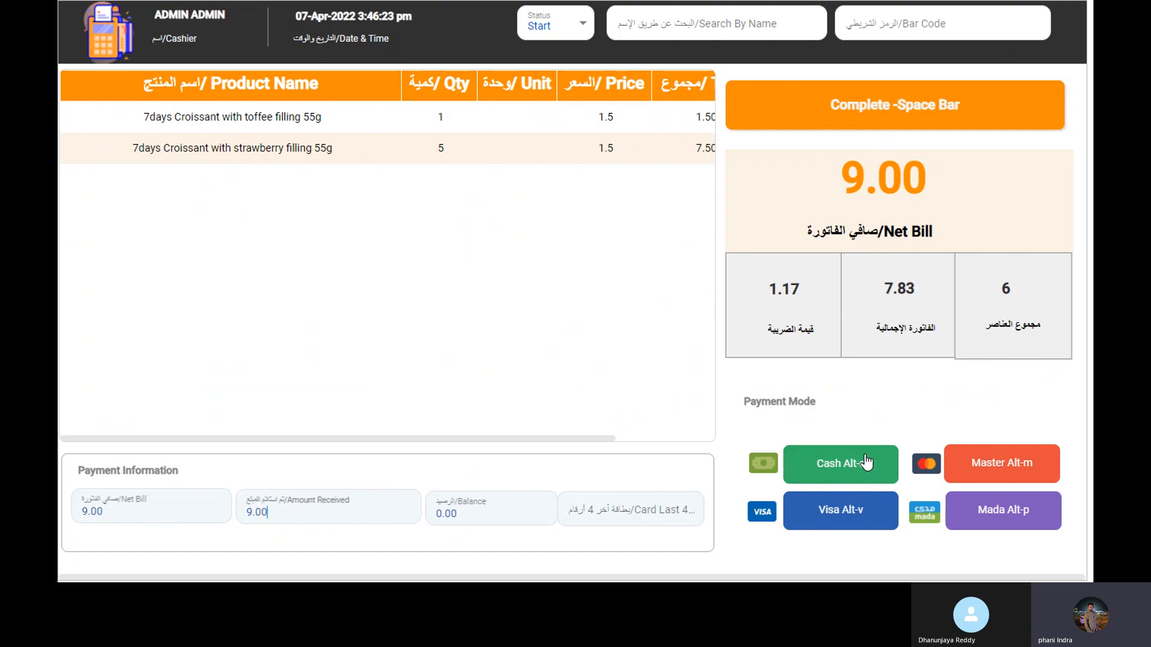
left_click(269, 513)
double_click(241, 509)
type("10")
left_click(955, 116)
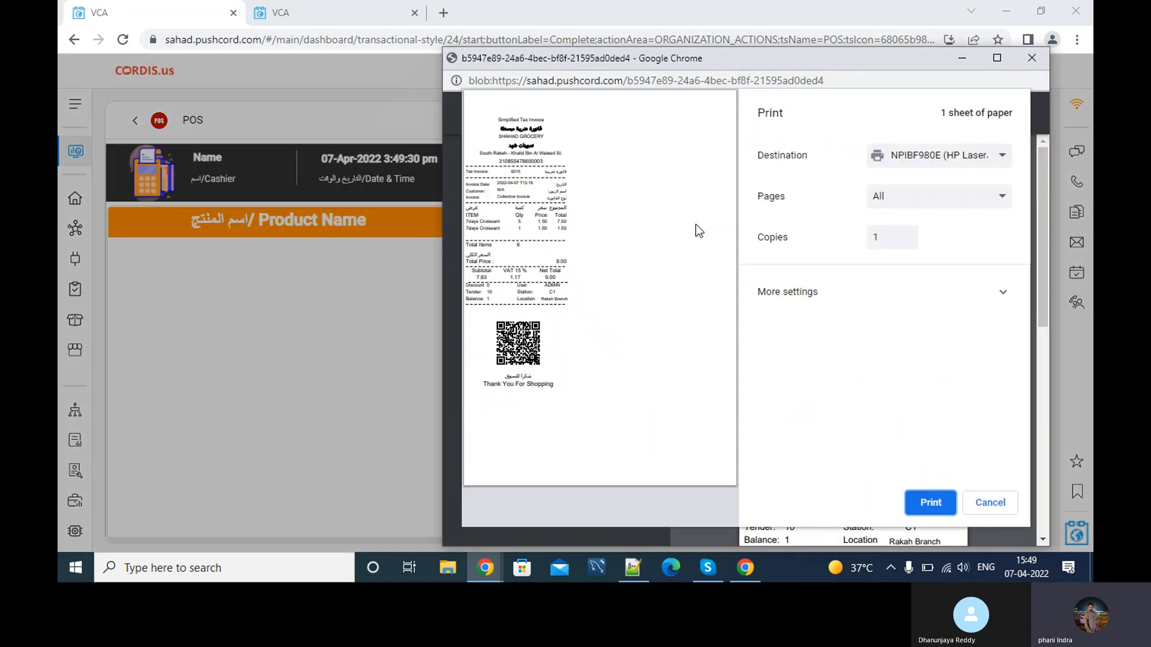
left_click(991, 504)
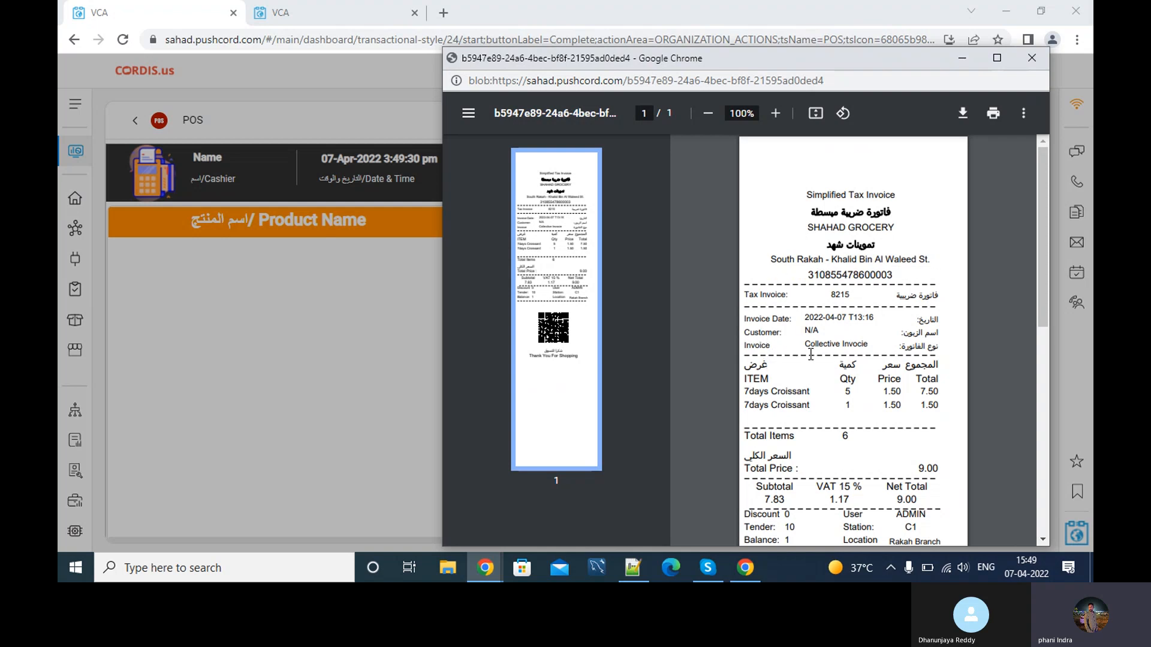
Review the tax invoice's items, totals, tender, balance and QR code, and close the receipt window.
scroll(783, 360, "down", 1)
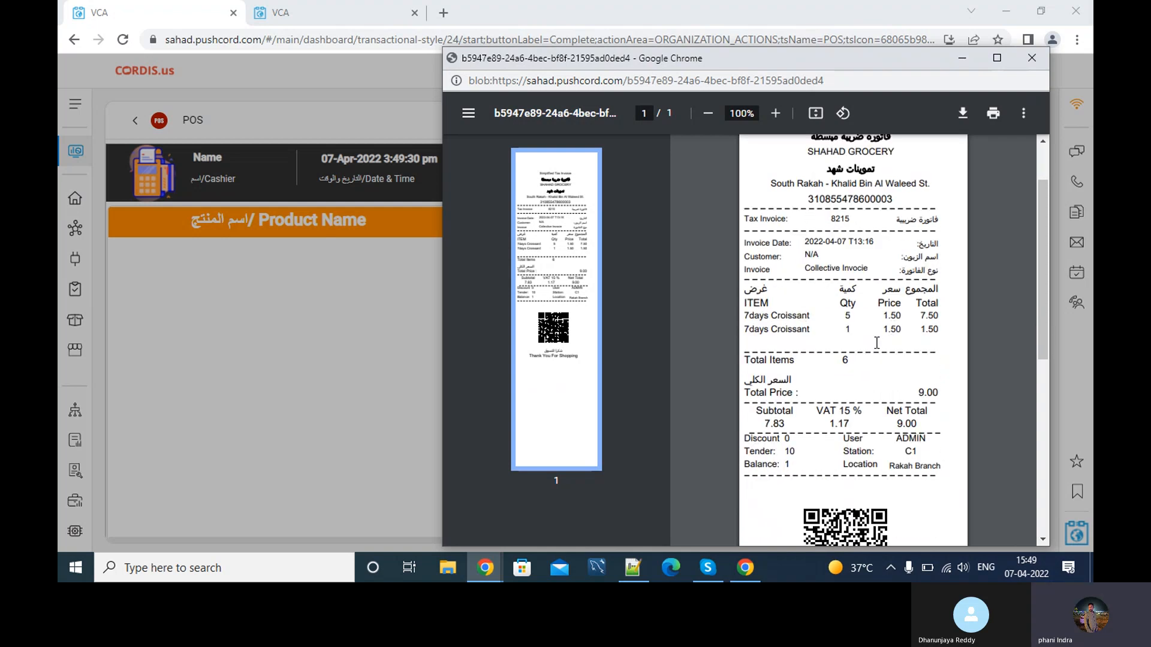
scroll(821, 393, "down", 1)
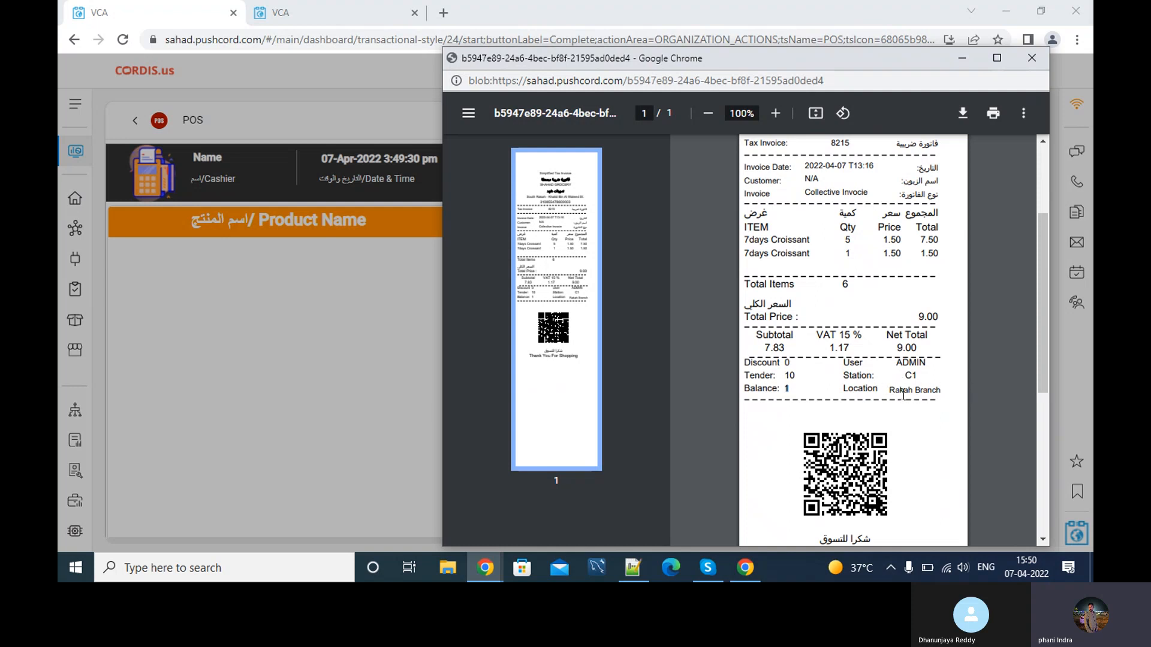
scroll(903, 398, "down", 3)
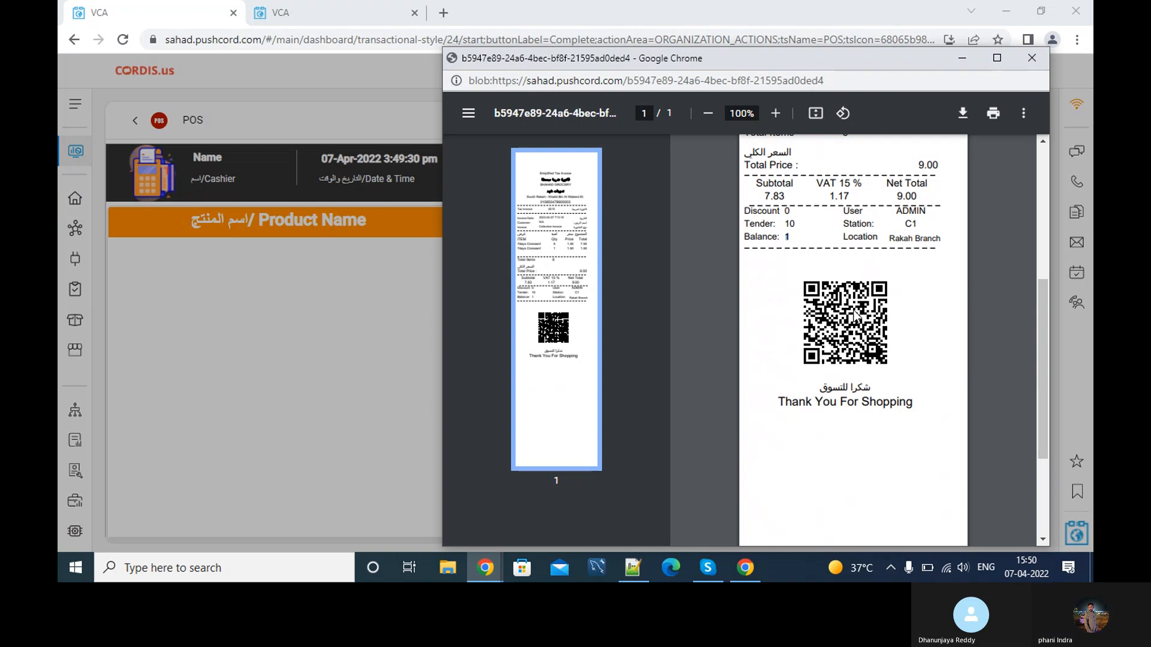
scroll(856, 315, "up", 5)
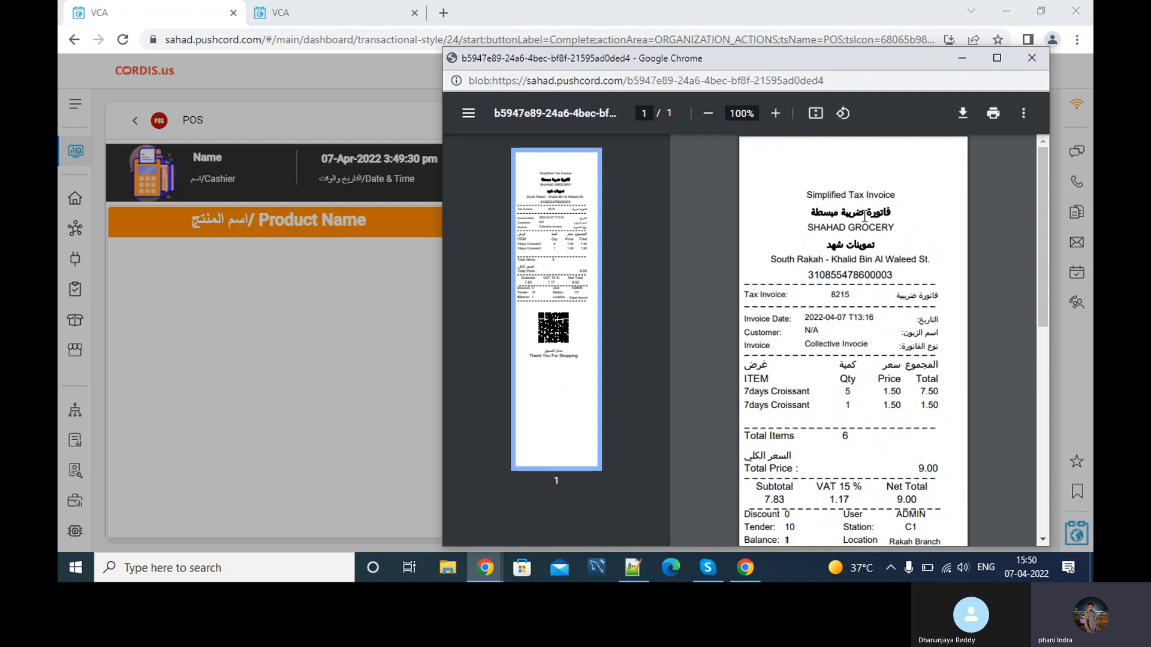
left_click(1030, 64)
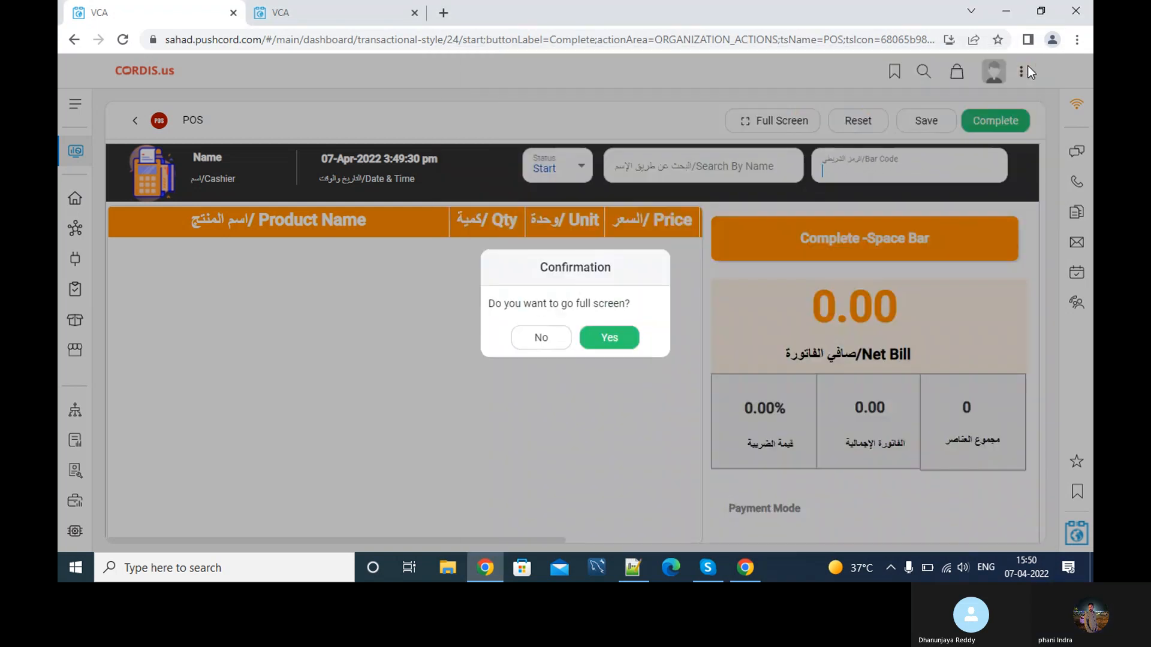
left_click(605, 338)
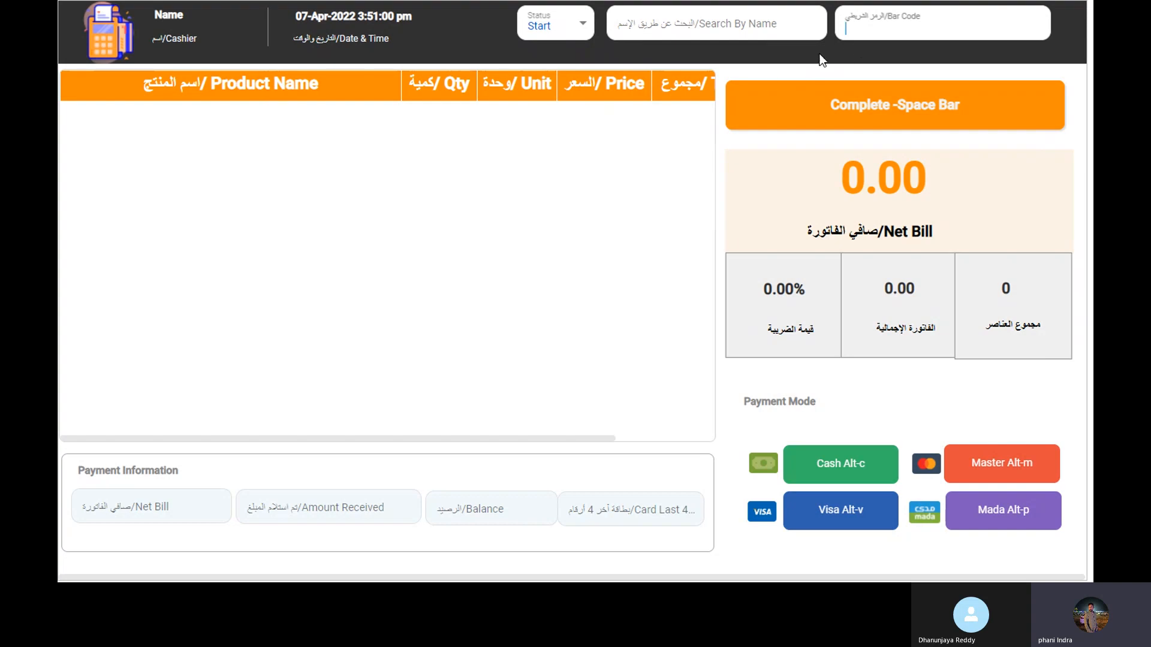
left_click(936, 36)
key("alt+Tab")
key("ctrl+c")
key("alt+Tab")
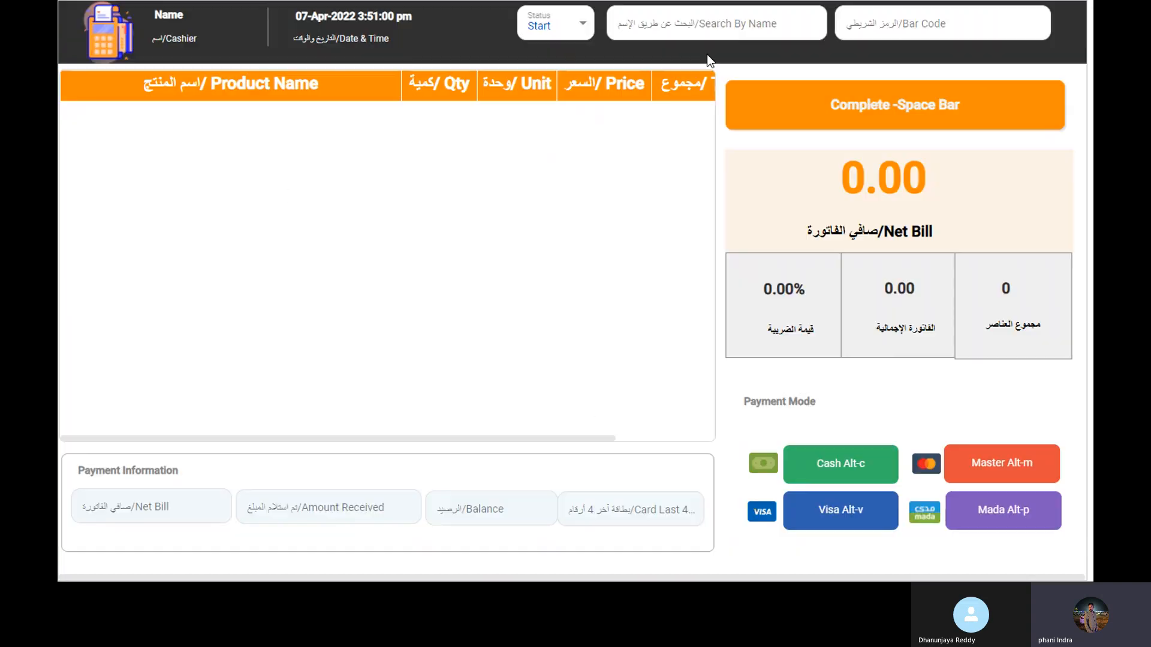
key("ctrl+v")
key("Return")
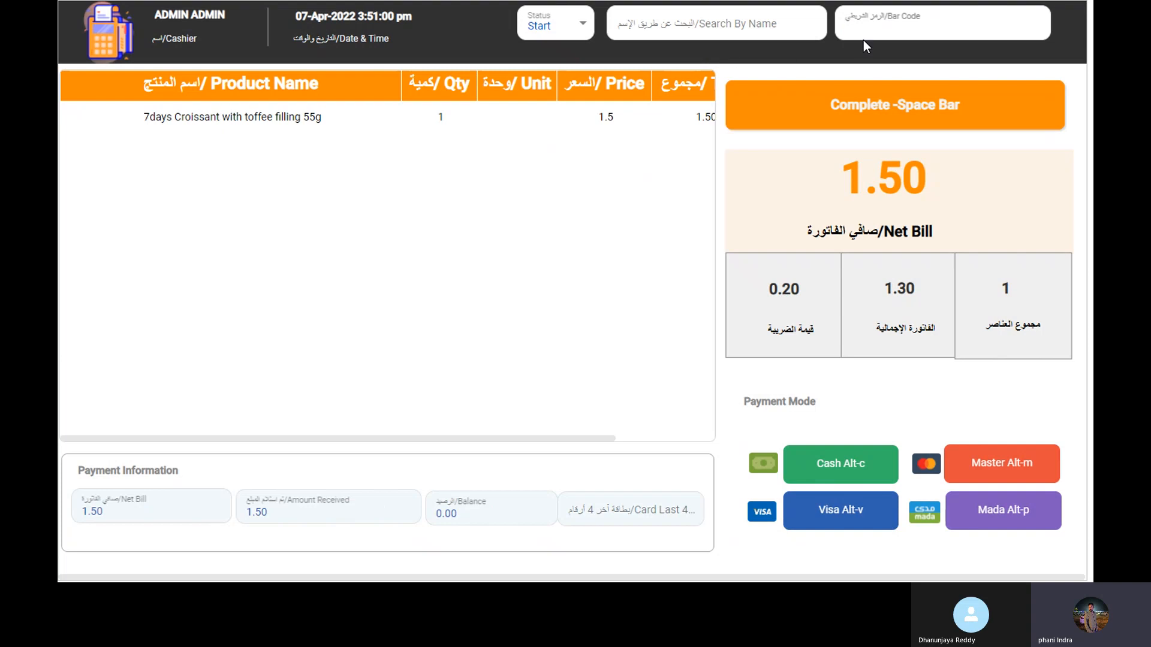
Search products by name for "sau" and add Saudia Whole Milk 200ml to the bill.
left_click(909, 22)
left_click(698, 34)
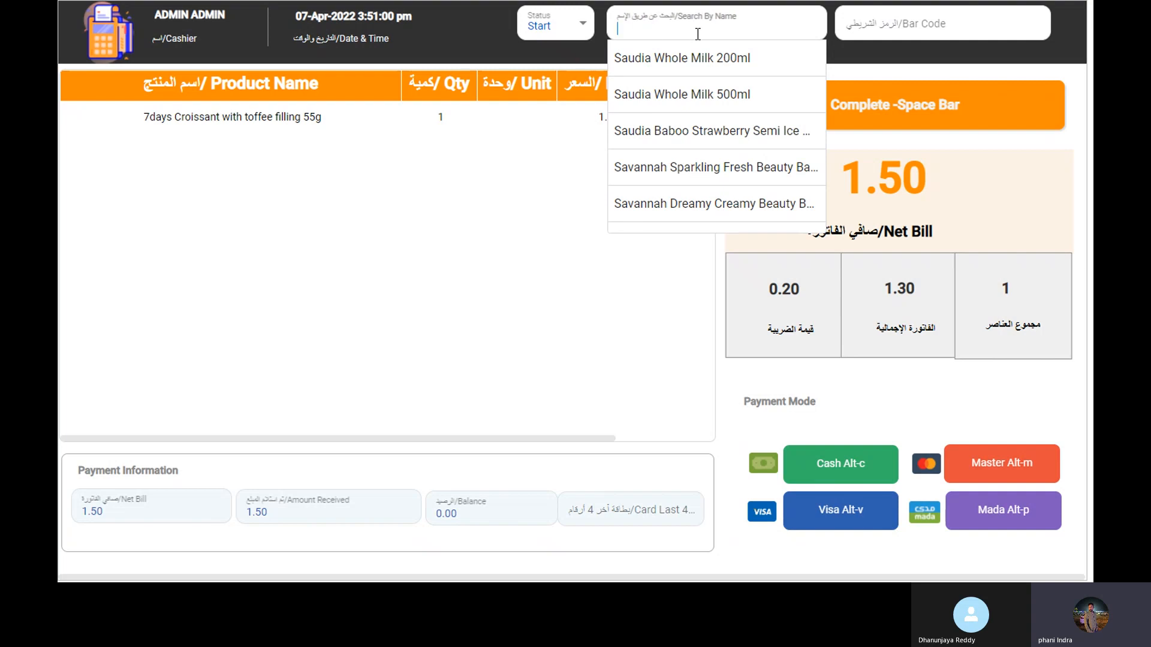
type("sau")
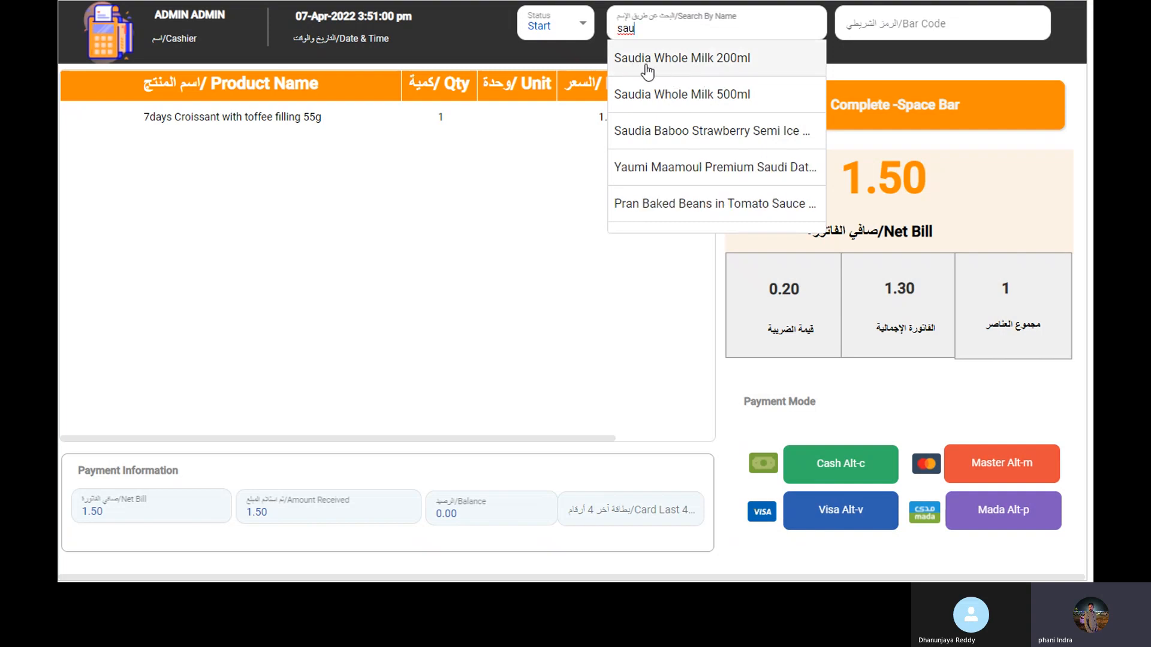
left_click(647, 67)
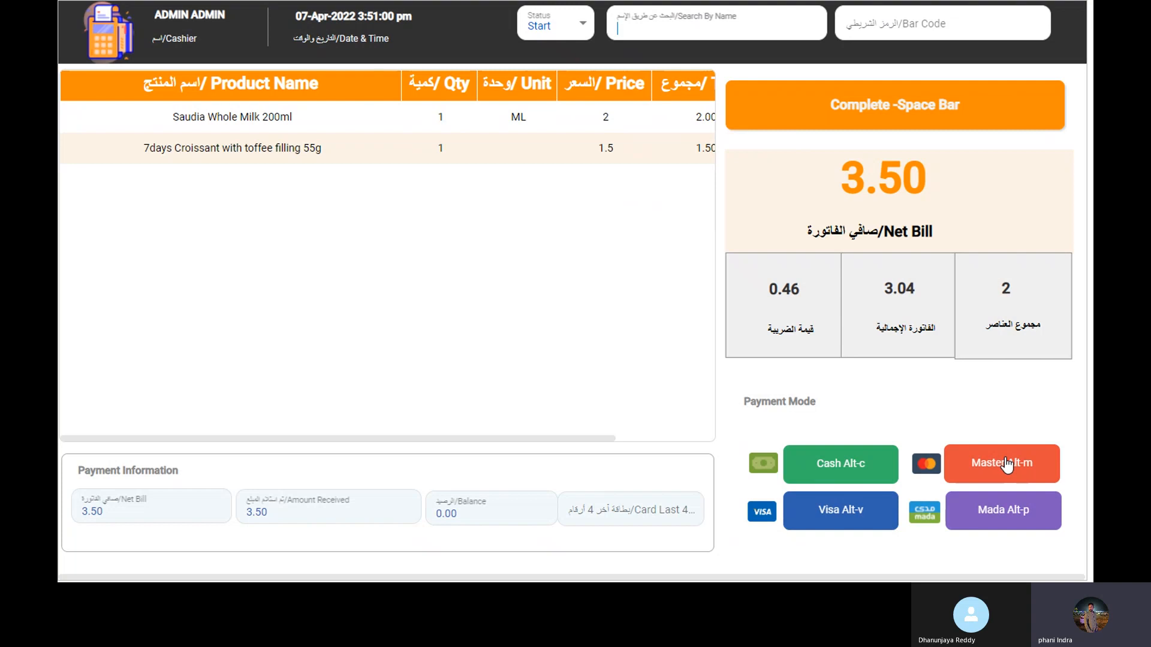
Choose Master card payment, enter the card's last four digits, and complete the sale without printing the receipt.
left_click(1007, 465)
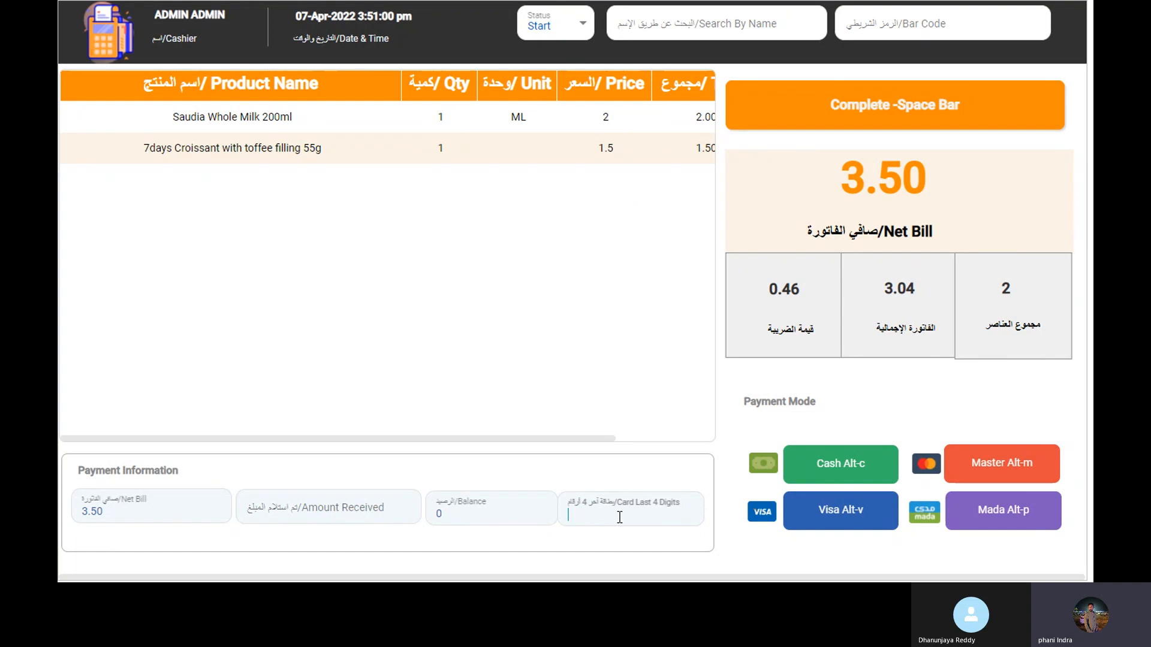
type("9878")
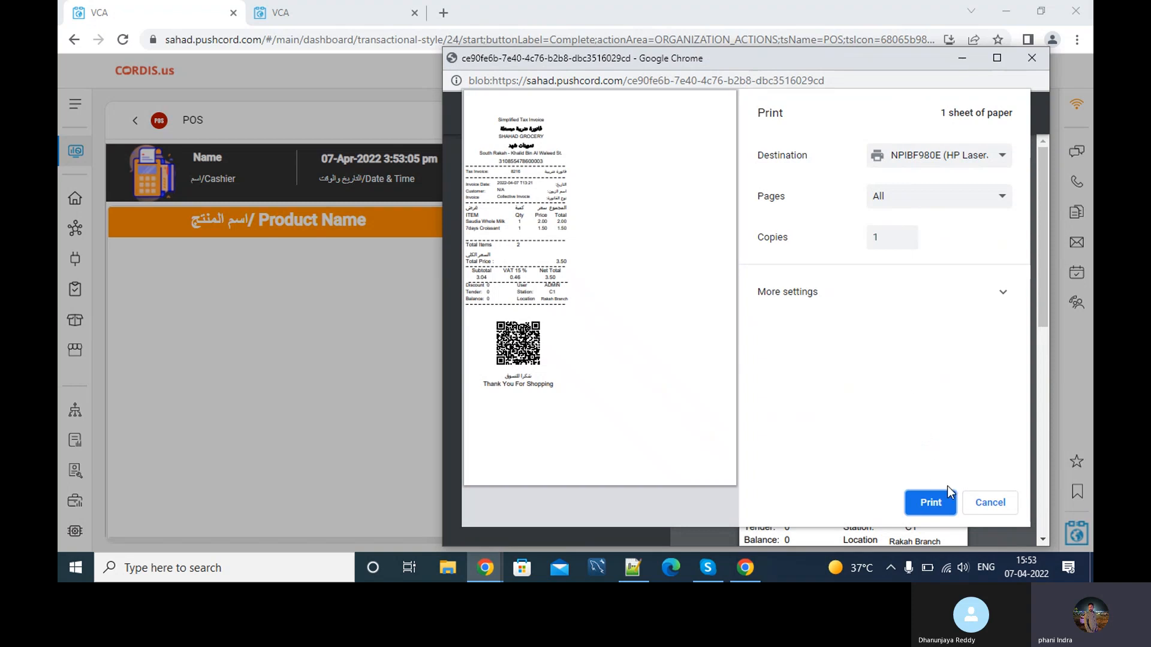
left_click(985, 500)
Review the card sale's tax invoice, including its invoice date, and close the receipt window.
scroll(897, 345, "down", 5)
scroll(899, 347, "up", 5)
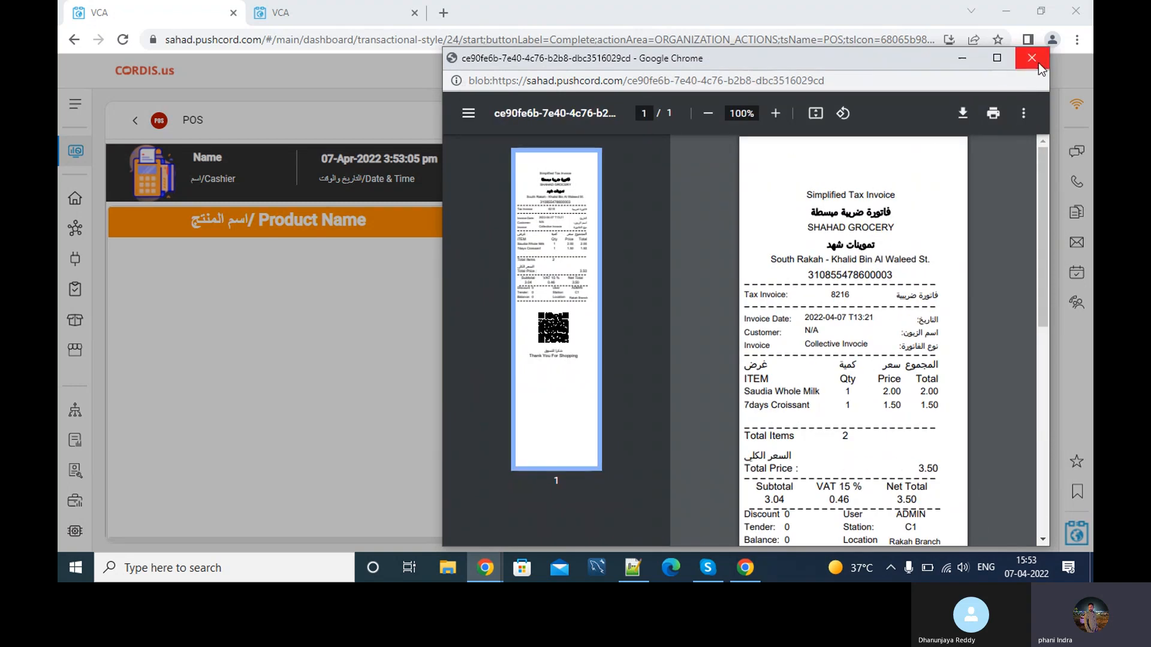
left_click_drag(802, 316, 876, 316)
left_click(847, 323)
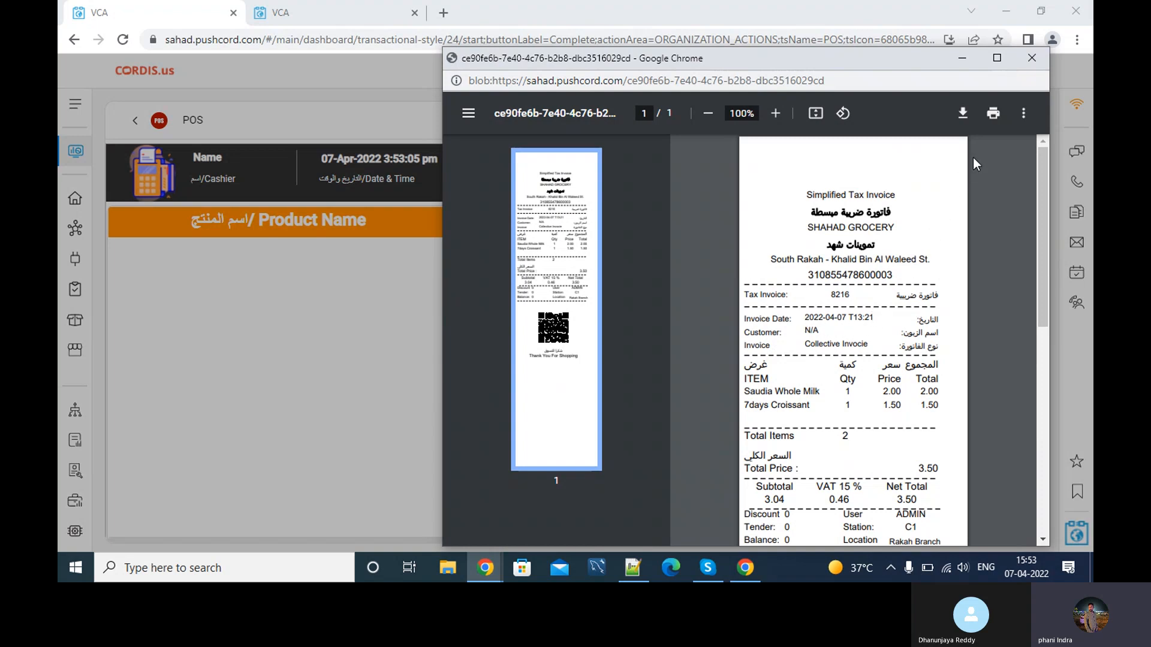
left_click(1048, 57)
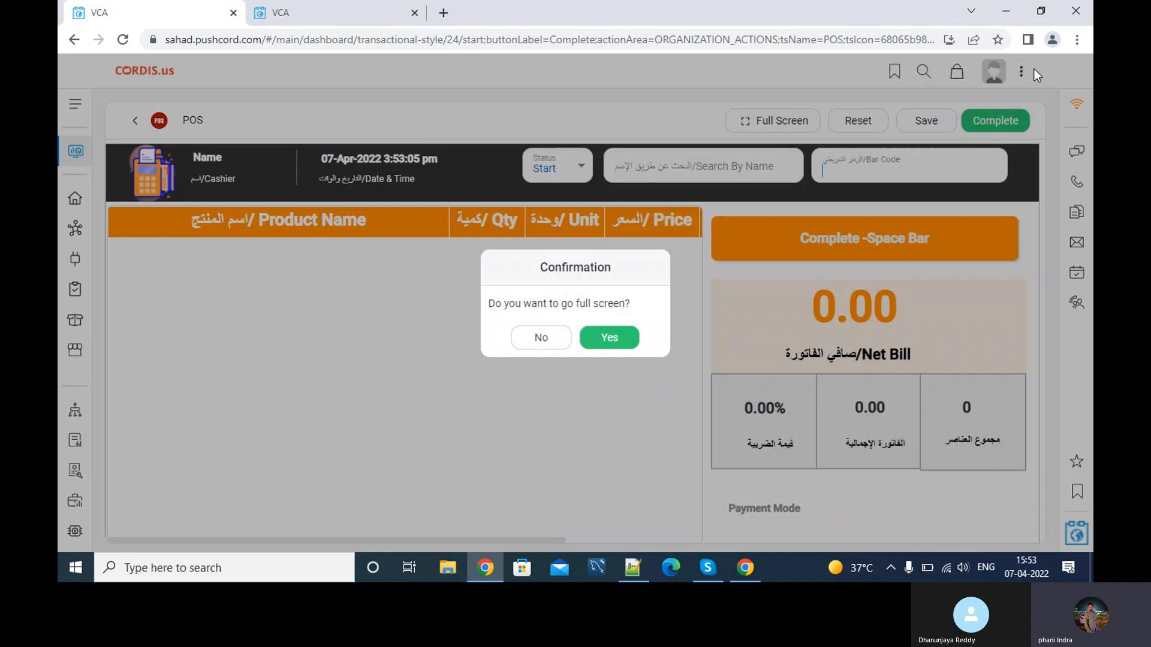
Answer the full-screen confirmation, leave the full-screen point-of-sale view, and switch to the Skype call window.
left_click(607, 342)
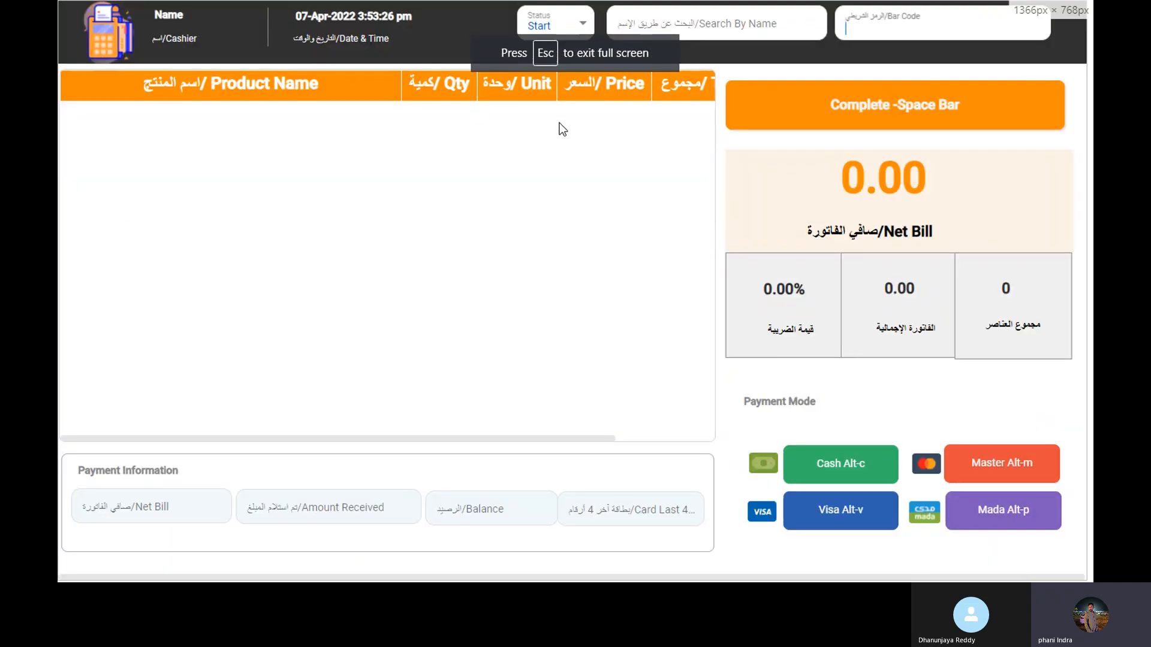
key("Escape")
left_click(75, 199)
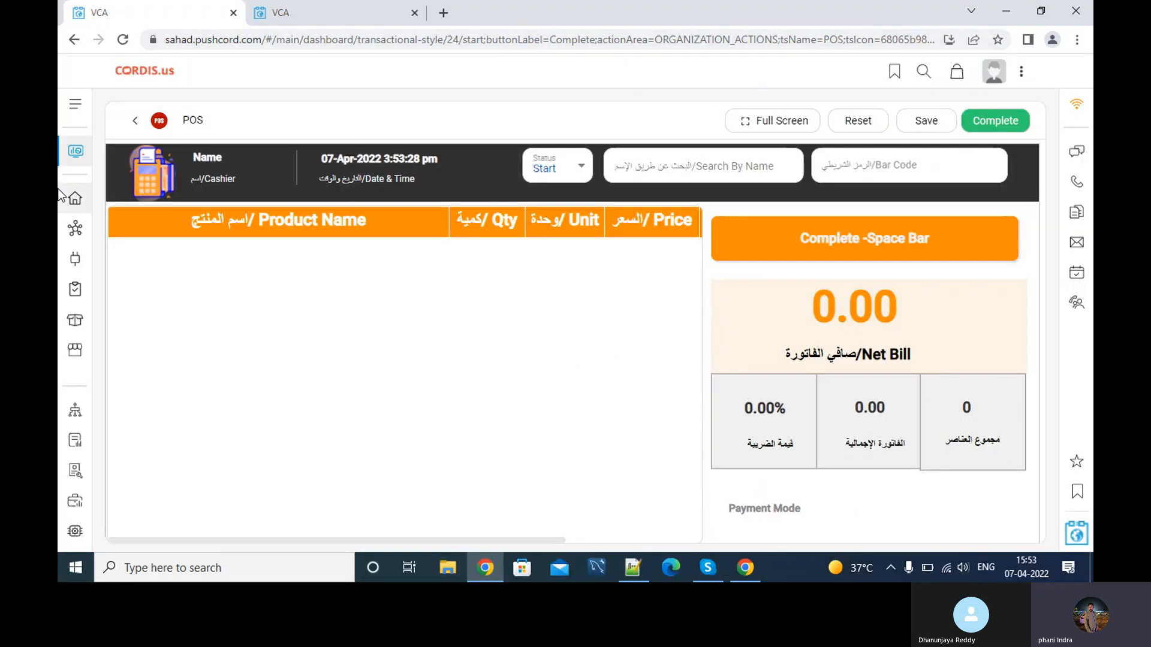
left_click(707, 568)
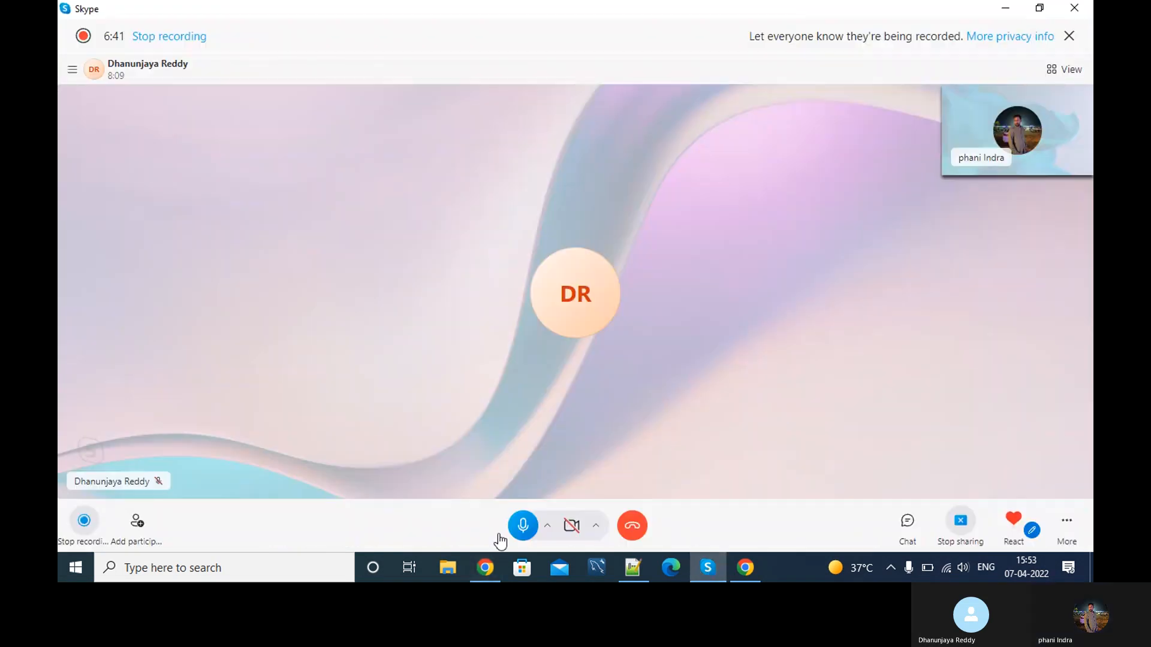